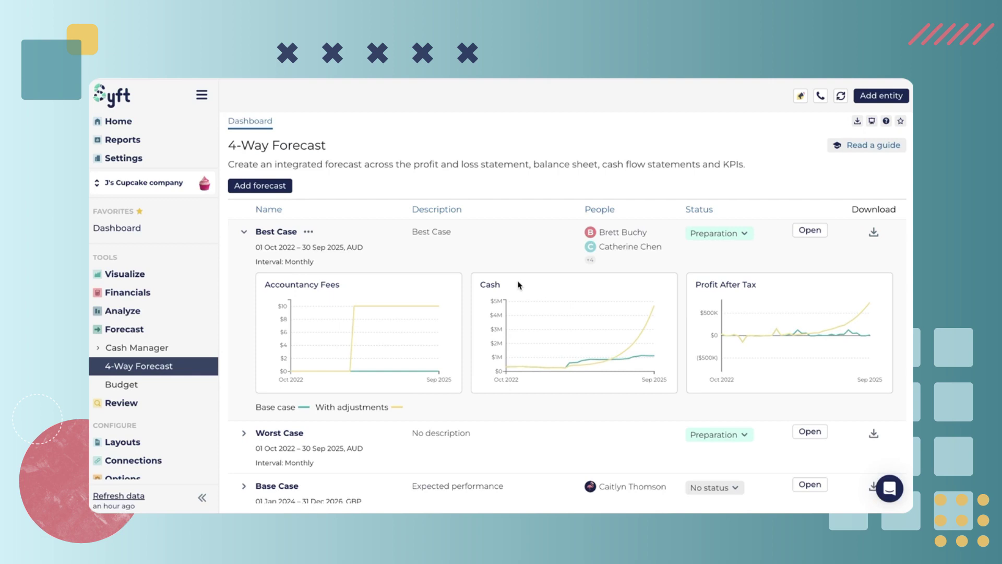
# Open the Best Case forecast and view its profit and loss, balance sheet, direct cash flow and indirect cash flow
pyautogui.click(808, 234)
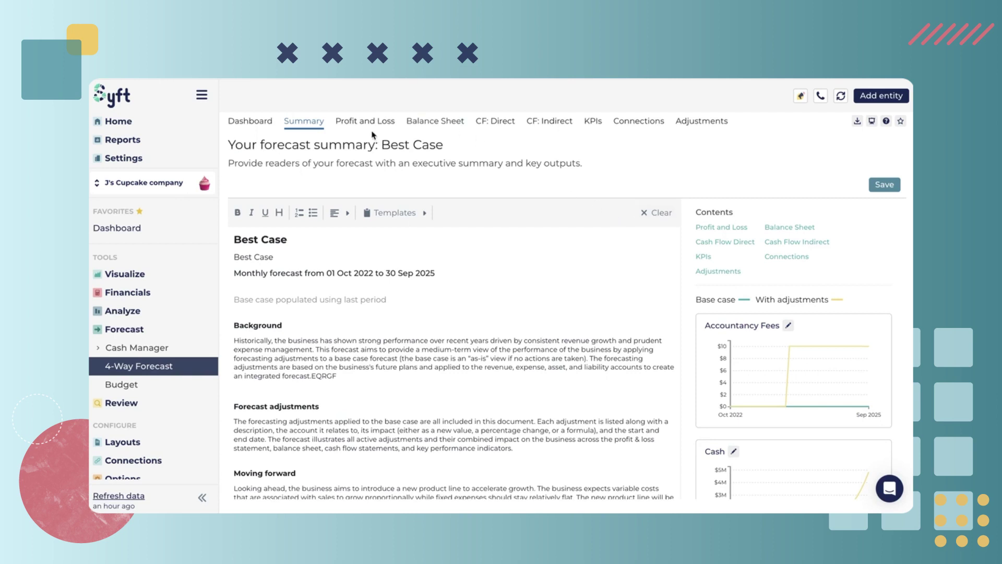
pyautogui.click(366, 120)
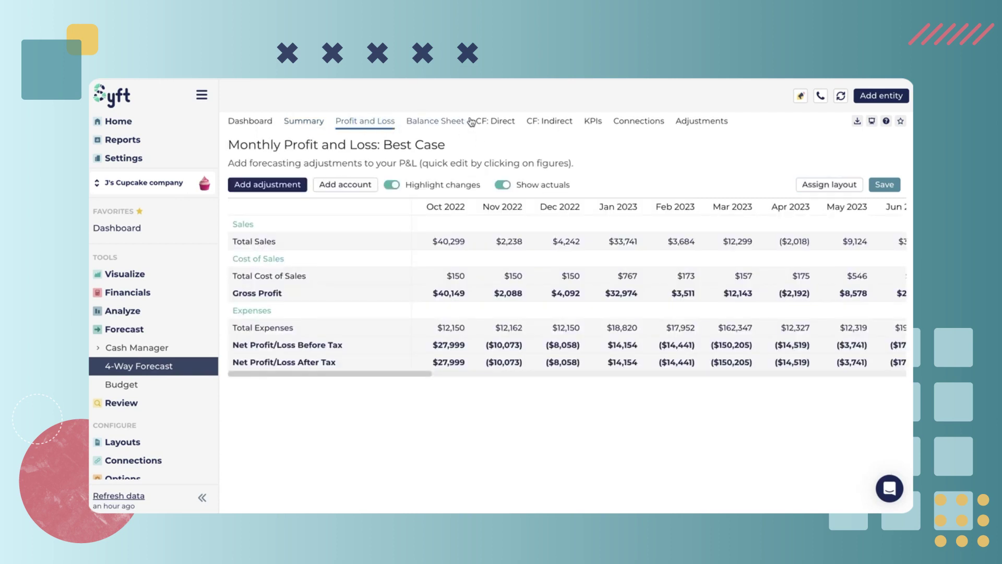
pyautogui.click(449, 125)
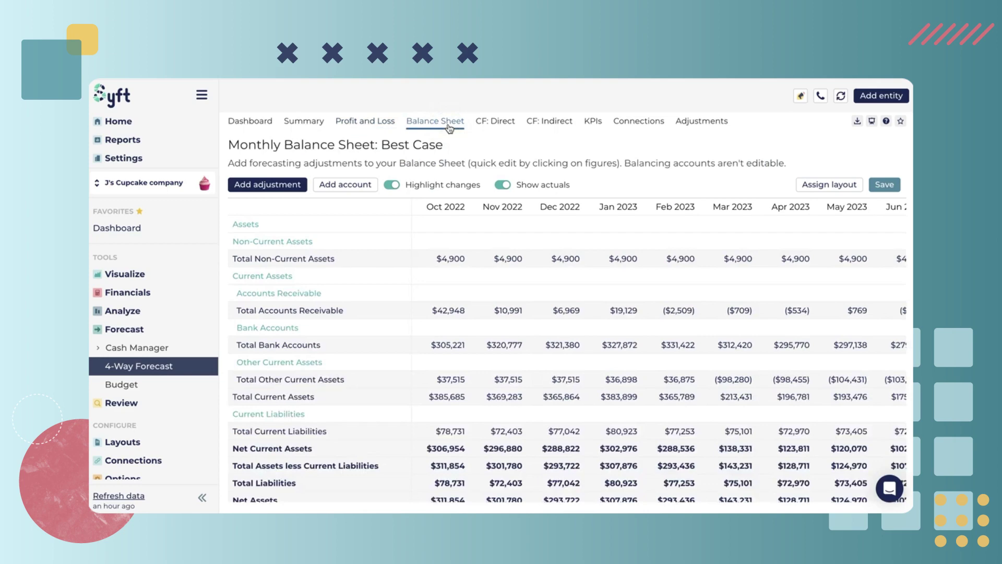
pyautogui.click(505, 124)
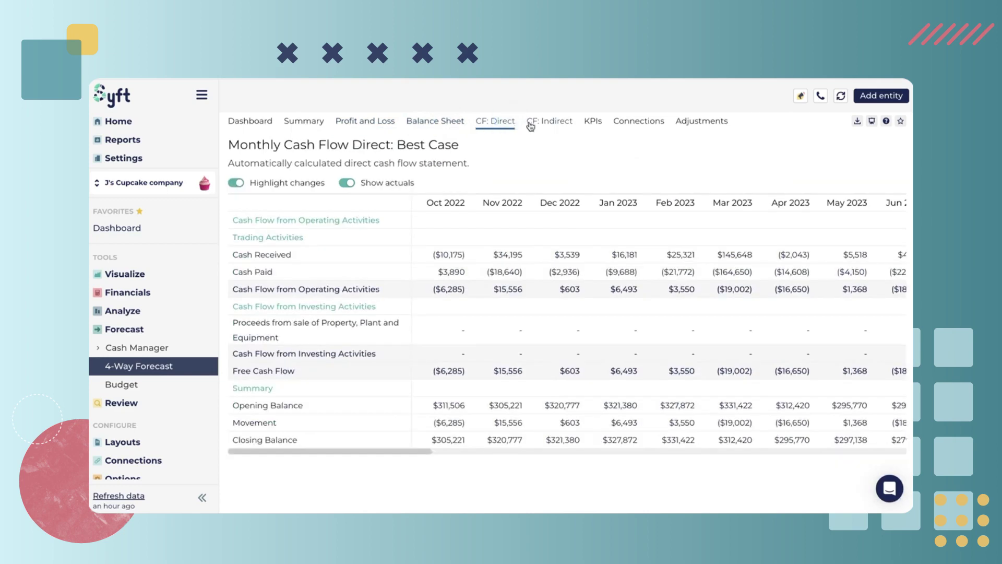
pyautogui.click(530, 125)
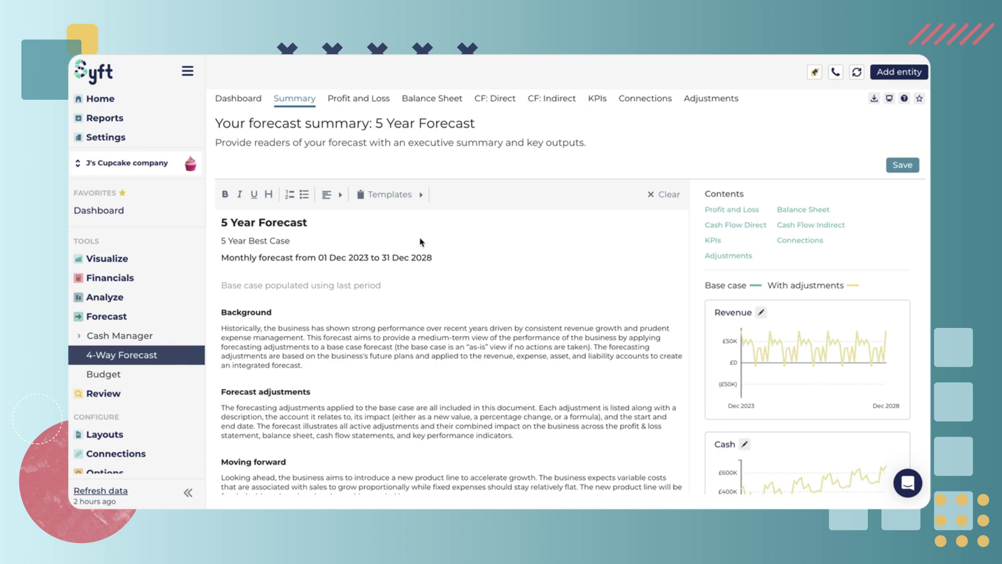
# Show the 5 Year Forecast's profit and loss and expand the Sales account group
pyautogui.click(353, 98)
pyautogui.click(351, 98)
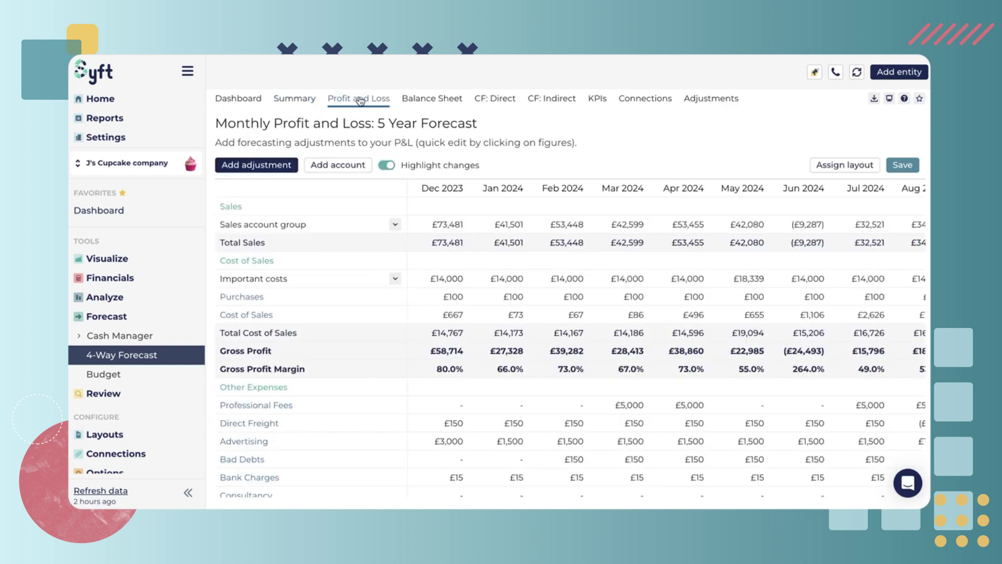
pyautogui.click(395, 225)
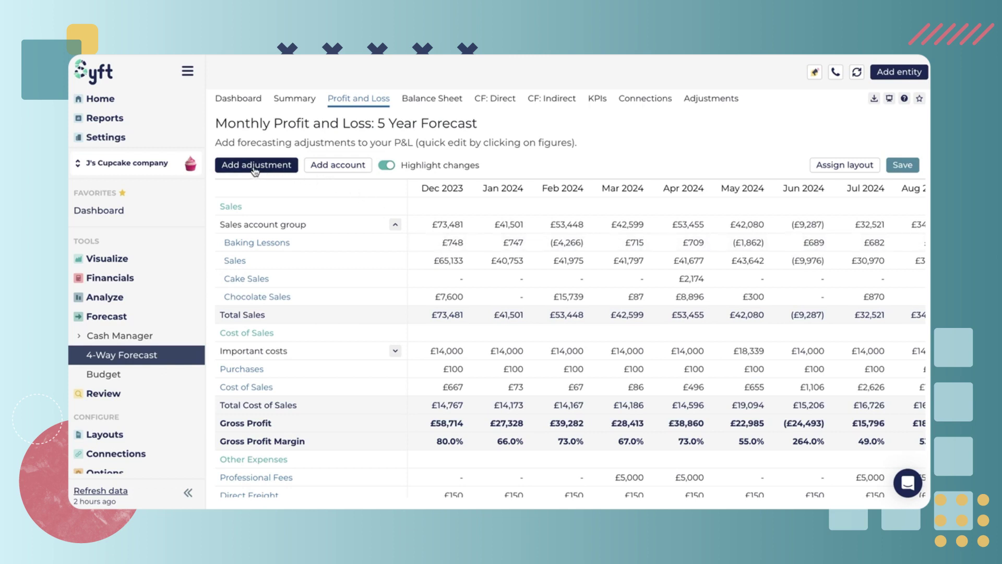
# Set the Baking Lessons figure for Dec 2023 to 800
pyautogui.moveTo(401, 210)
pyautogui.moveTo(398, 243)
pyautogui.click(458, 246)
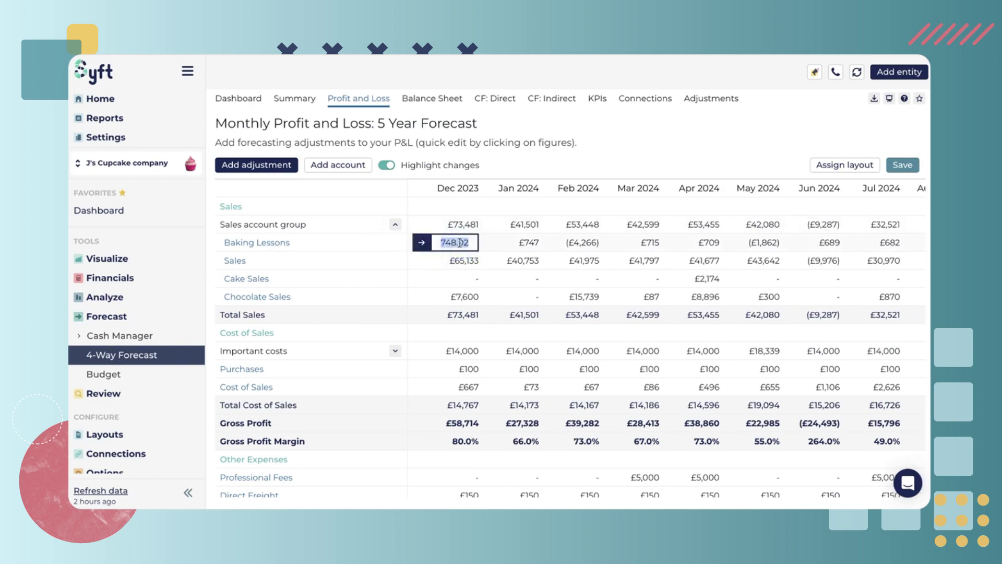
pyautogui.write('800')
pyautogui.press('Tab')
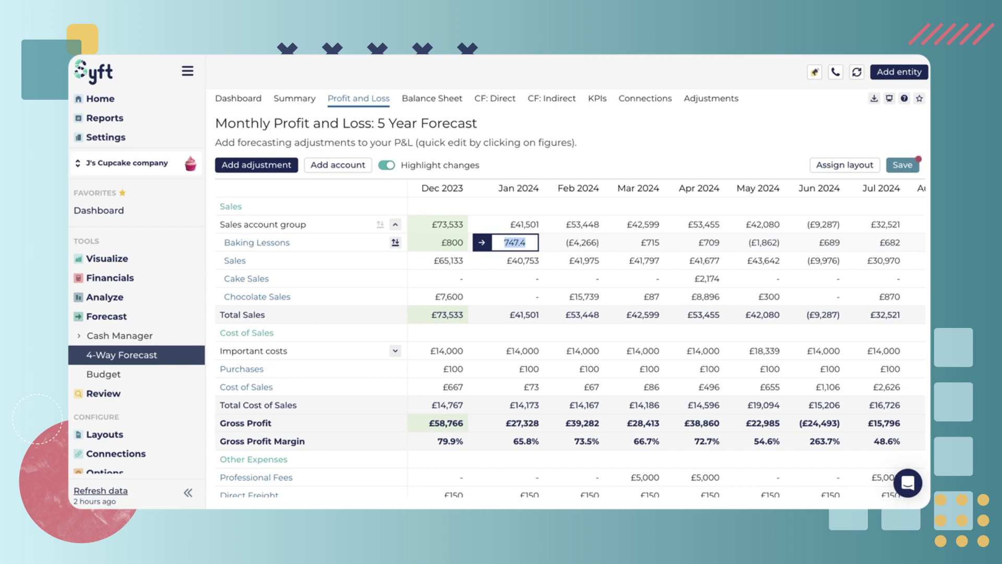
# Start a forward adjustment from the Dec 2023 Baking Lessons figure with the description "Baking Lessons Increased"
pyautogui.click(438, 243)
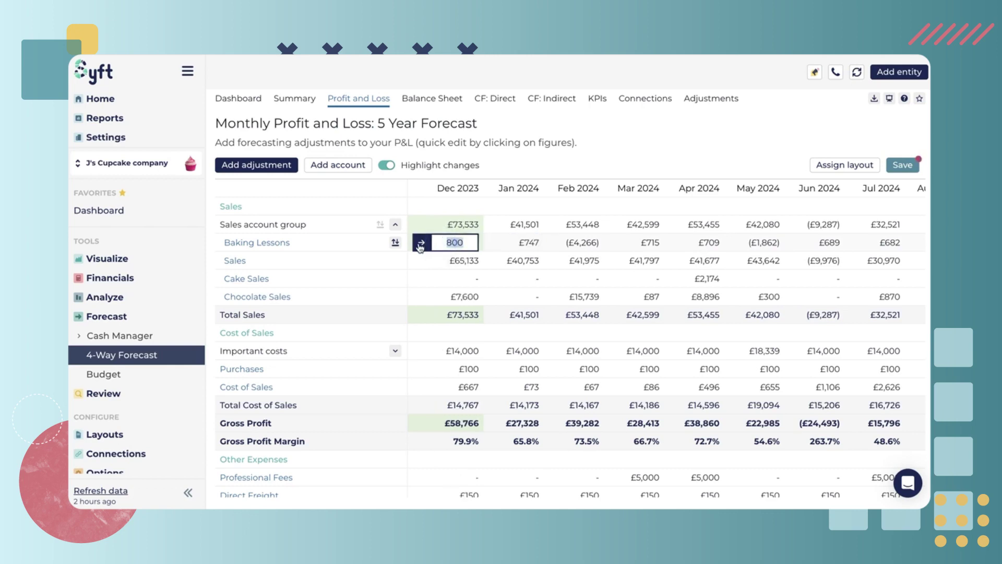
pyautogui.click(420, 243)
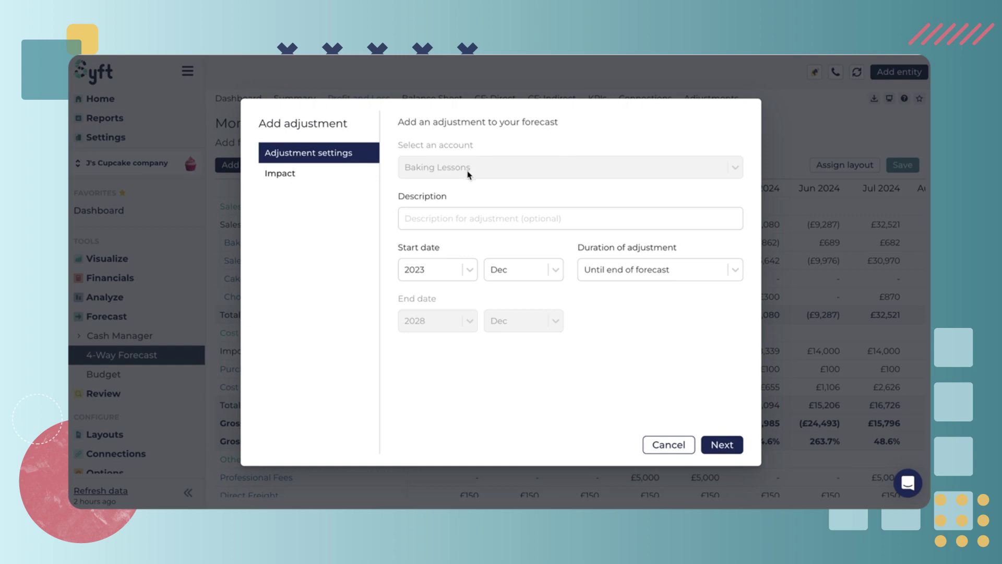
pyautogui.click(471, 218)
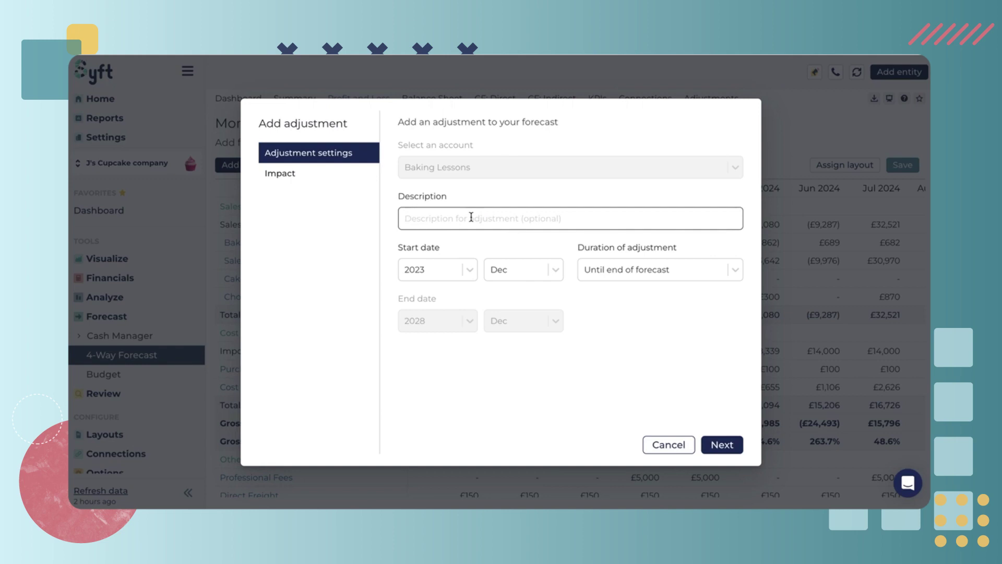
pyautogui.write('Baking Lesso')
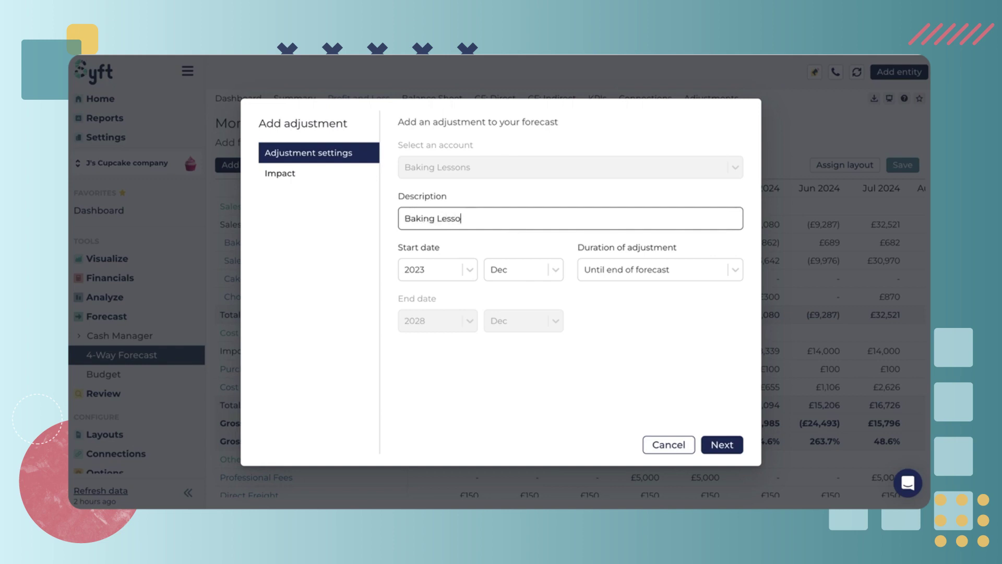
pyautogui.write('ns Increased in')
pyautogui.press('BackSpace')
pyautogui.press('BackSpace')
pyautogui.press('BackSpace')
pyautogui.press('BackSpace')
pyautogui.write('d')
# Try the Select an end date duration for the adjustment, and return it to Until end of forecast
pyautogui.click(650, 271)
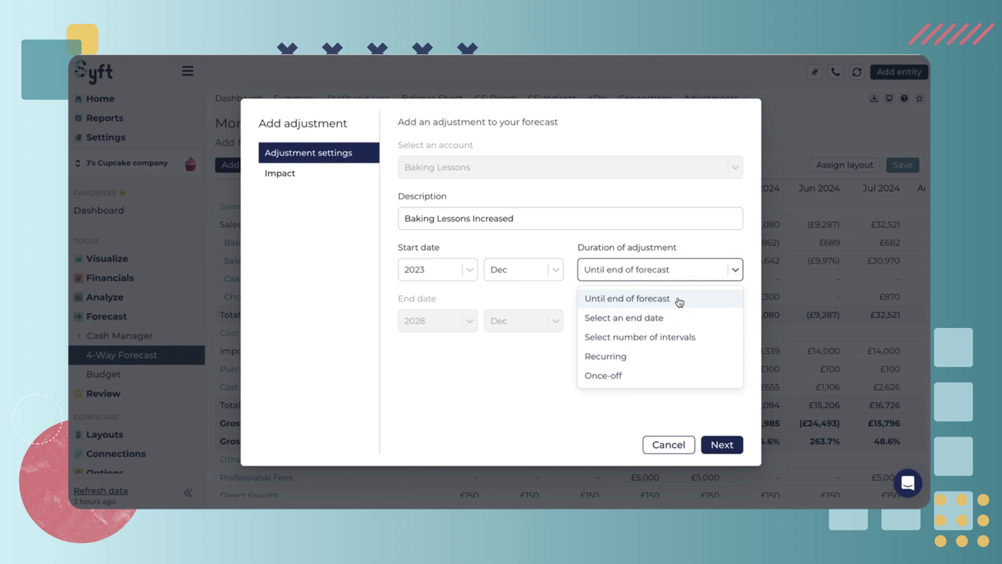
pyautogui.click(678, 318)
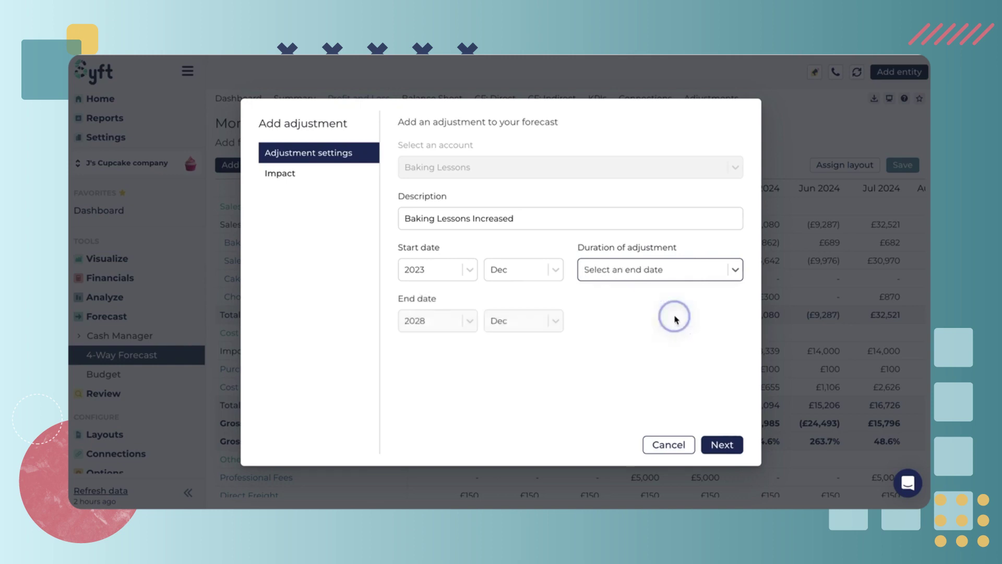
pyautogui.click(669, 276)
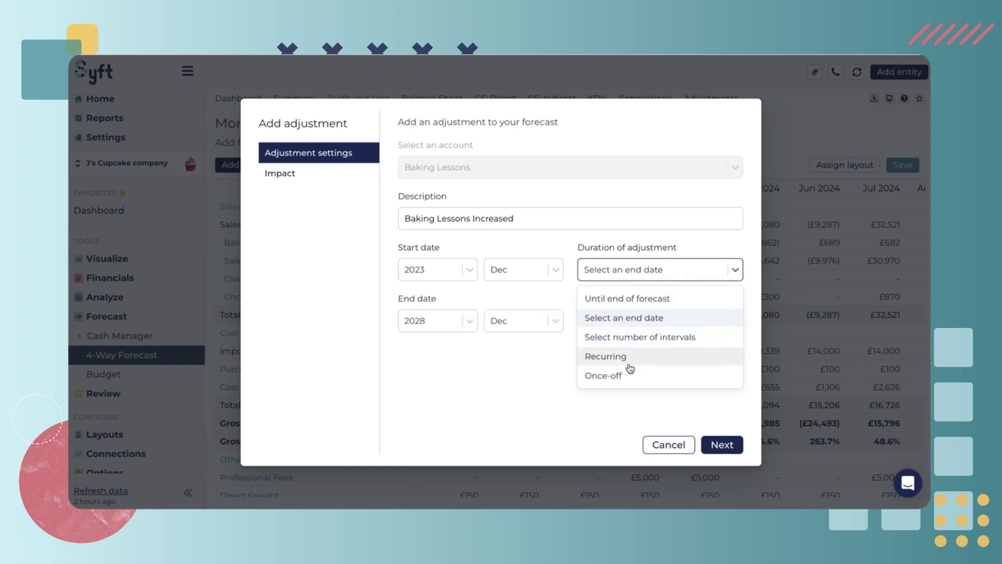
pyautogui.click(633, 300)
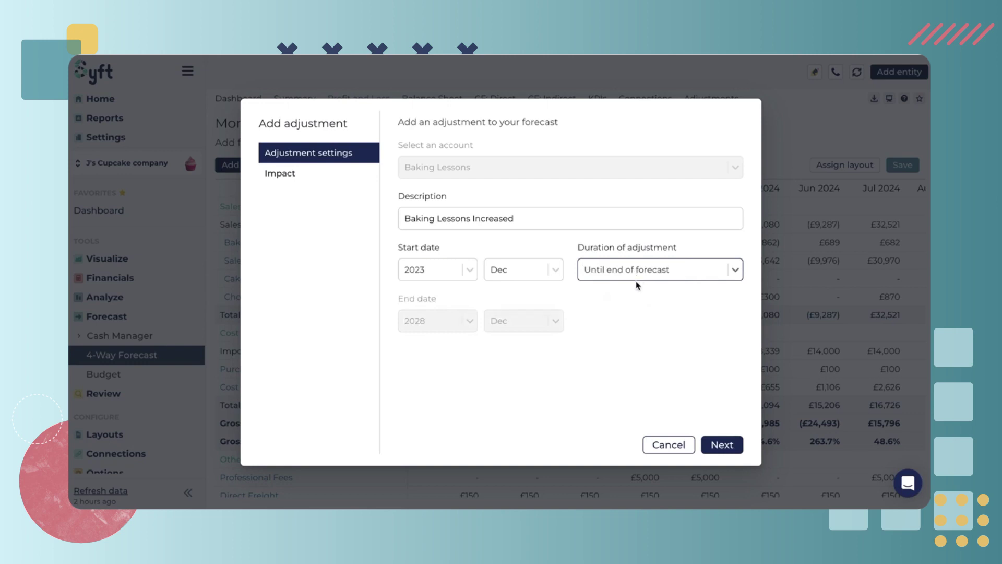
# Define the adjustment's impact as a percentage increase of 2 and save the adjustment
pyautogui.click(722, 444)
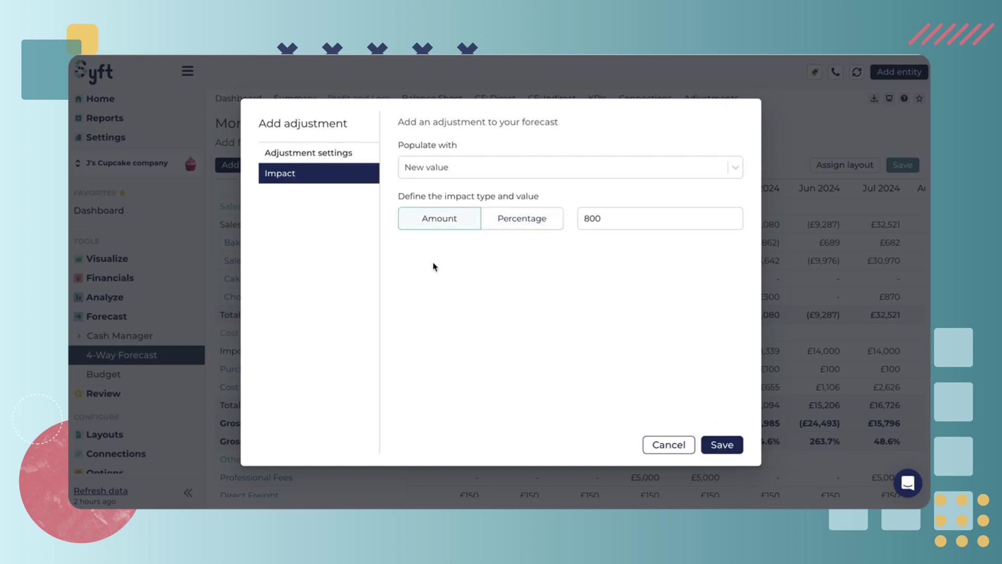
pyautogui.click(457, 170)
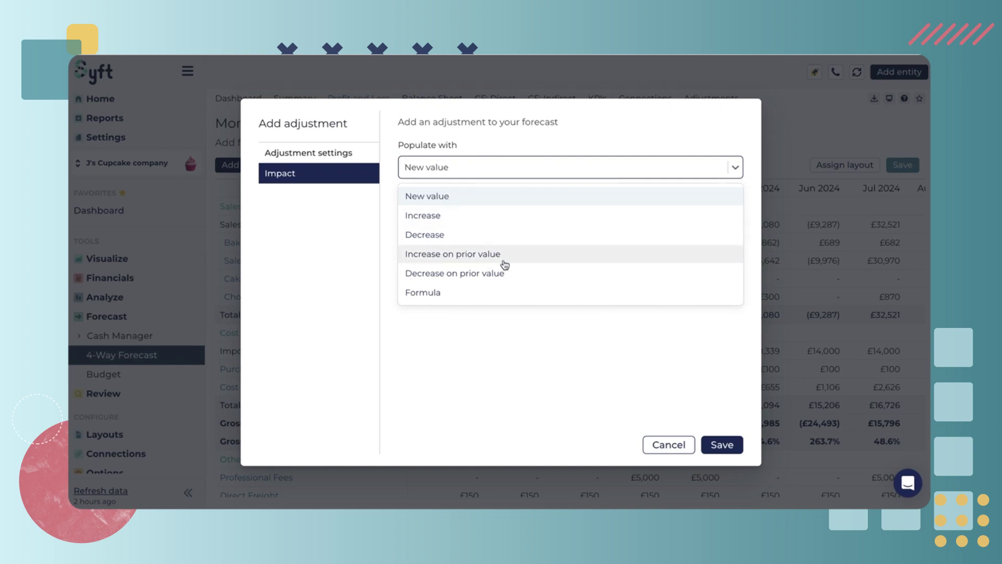
pyautogui.click(504, 292)
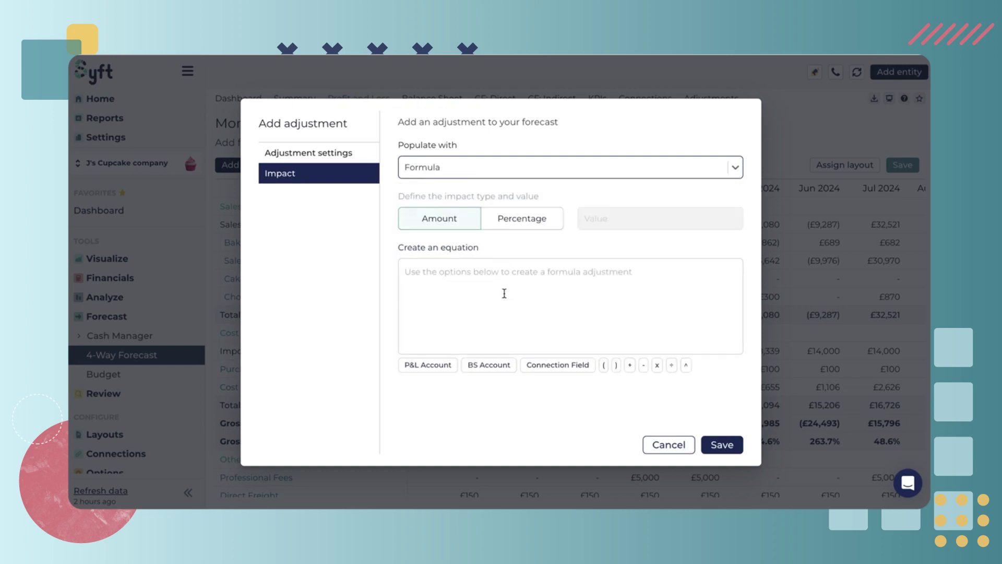
pyautogui.click(511, 169)
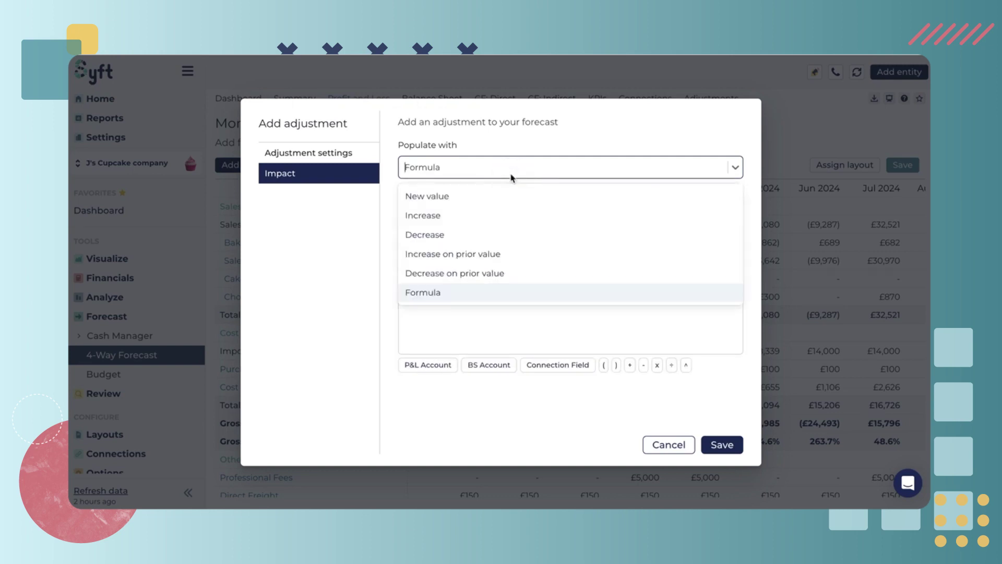
pyautogui.click(502, 217)
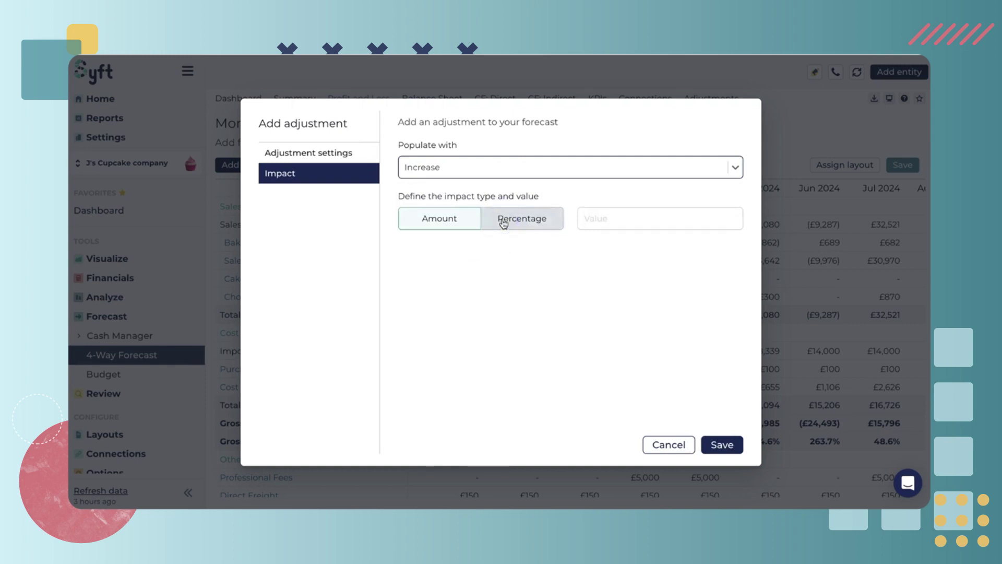
pyautogui.click(504, 224)
pyautogui.click(608, 217)
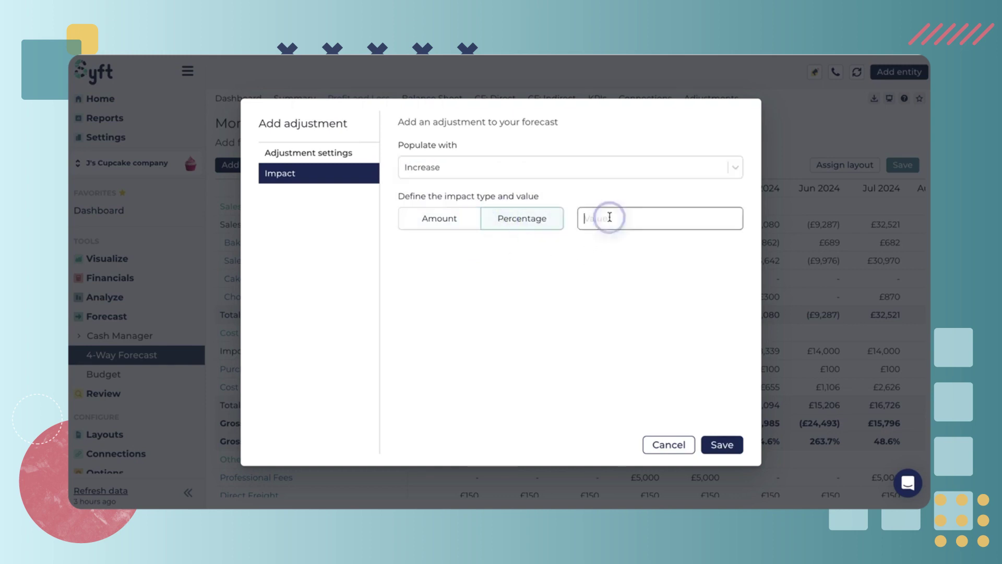
pyautogui.write('2')
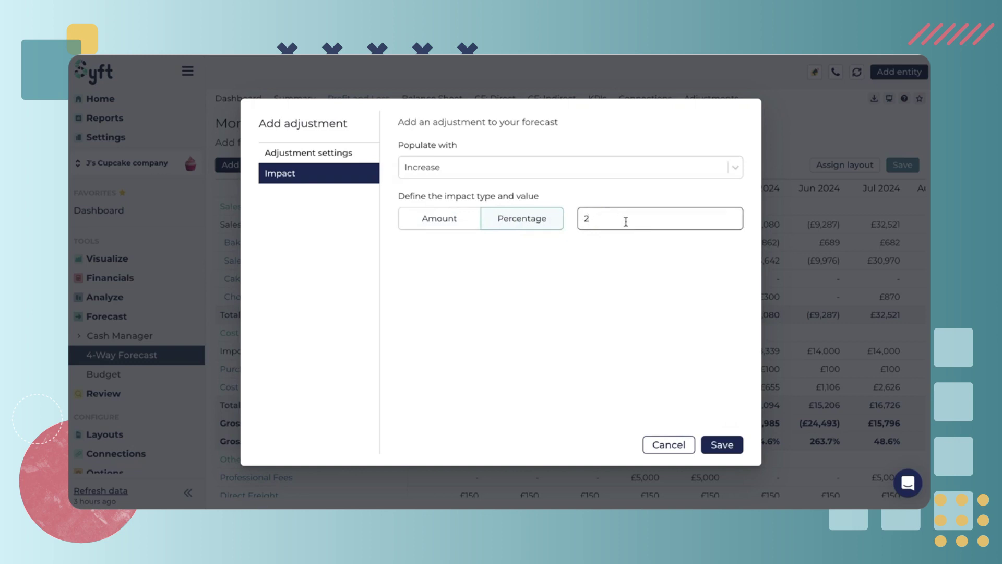
pyautogui.click(730, 450)
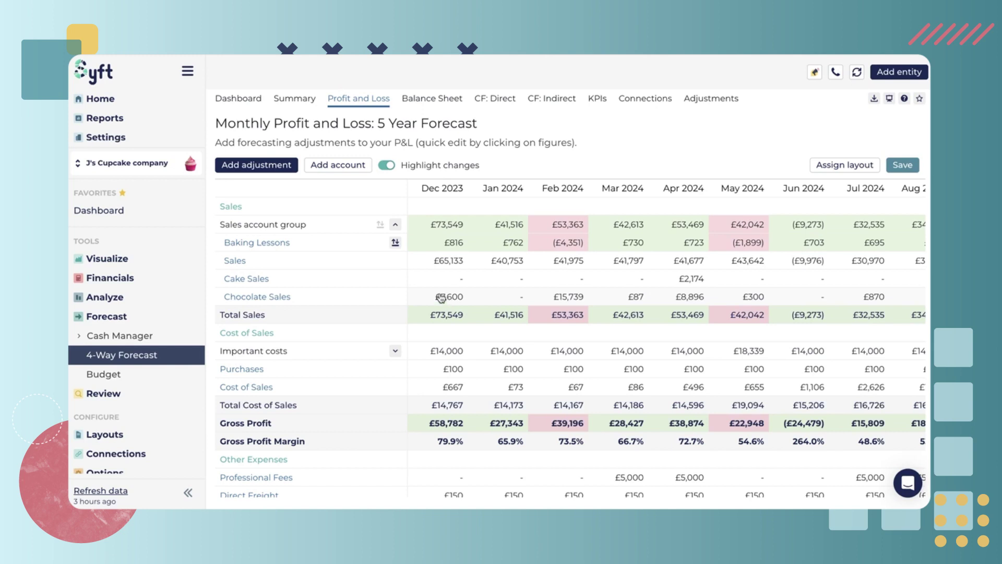
# Review the adjustments made to the Baking Lessons account and their chart over the forecast period
pyautogui.click(398, 244)
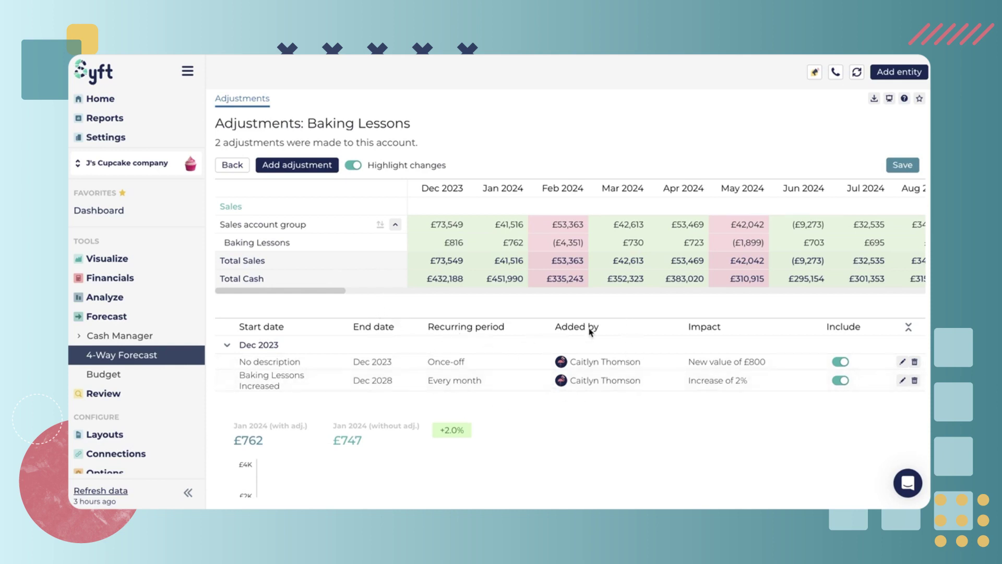
pyautogui.scroll(-2, 591, 329)
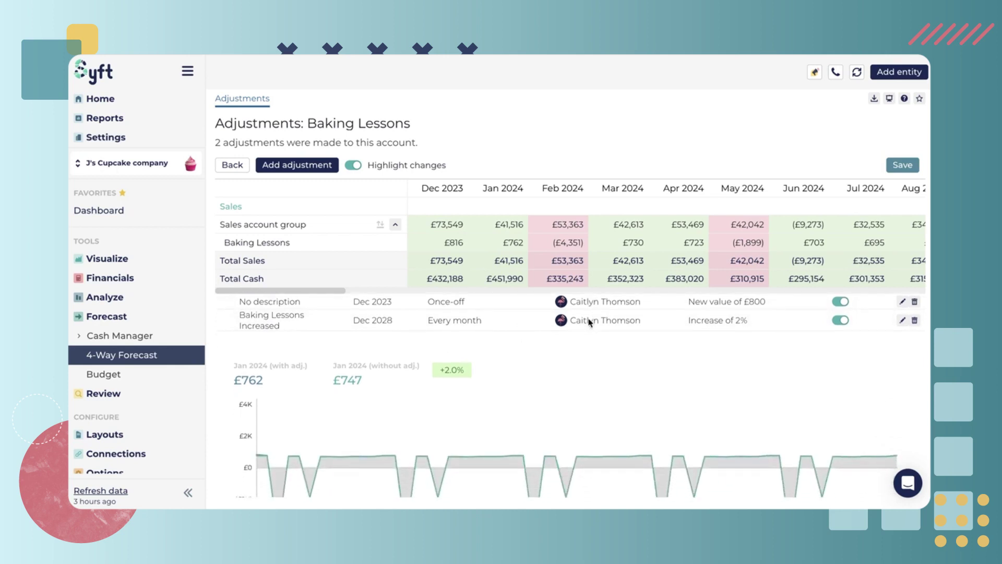
pyautogui.scroll(-2, 589, 312)
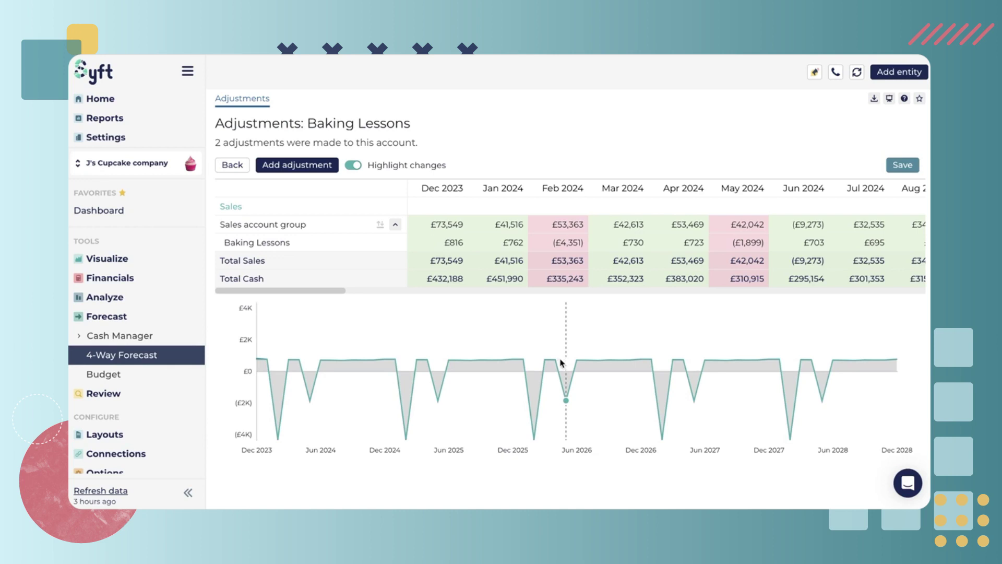
pyautogui.scroll(-1, 561, 362)
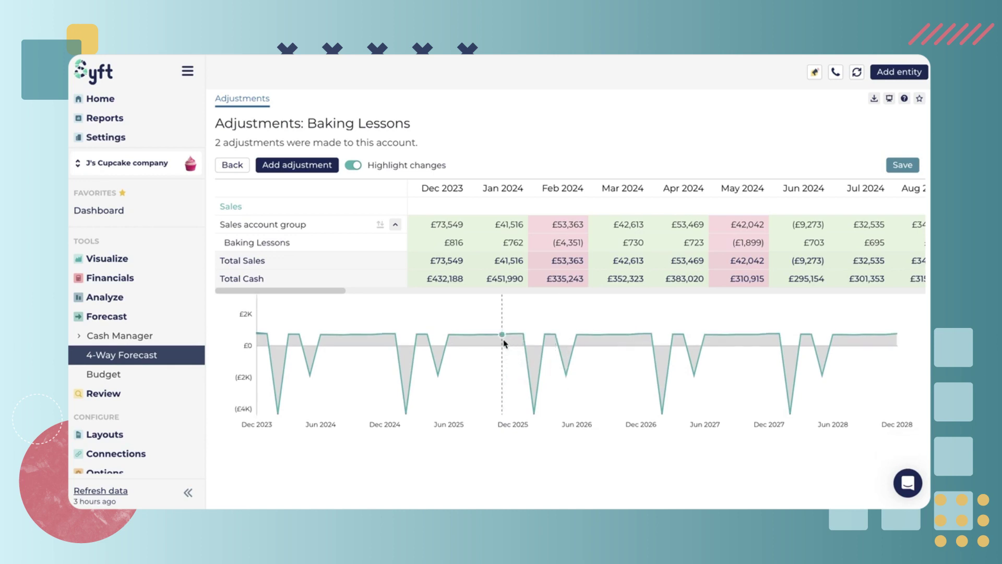
pyautogui.scroll(2, 505, 343)
pyautogui.scroll(1, 503, 342)
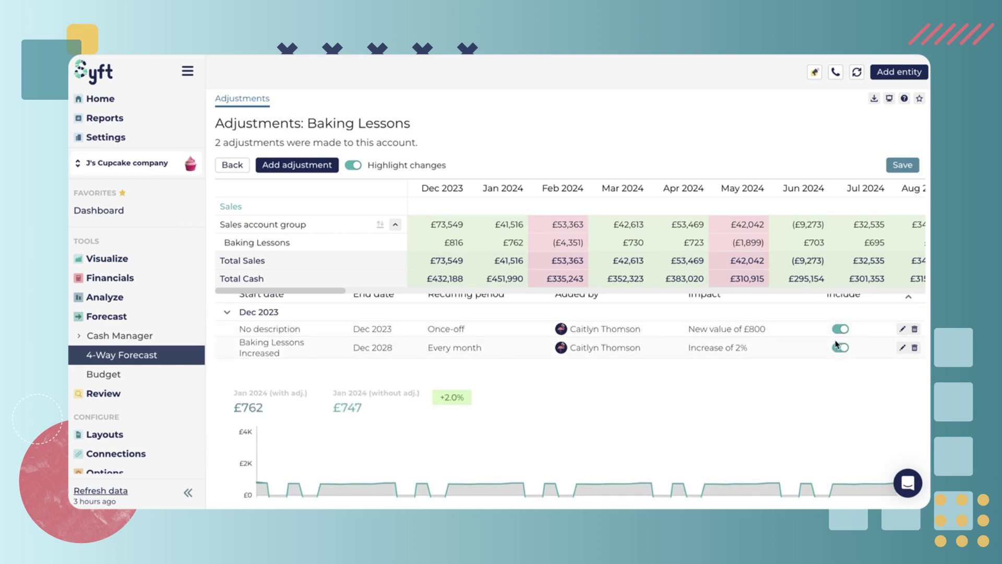
# Exclude both Baking Lessons adjustments, and include them again starting with the 2% increase
pyautogui.click(840, 362)
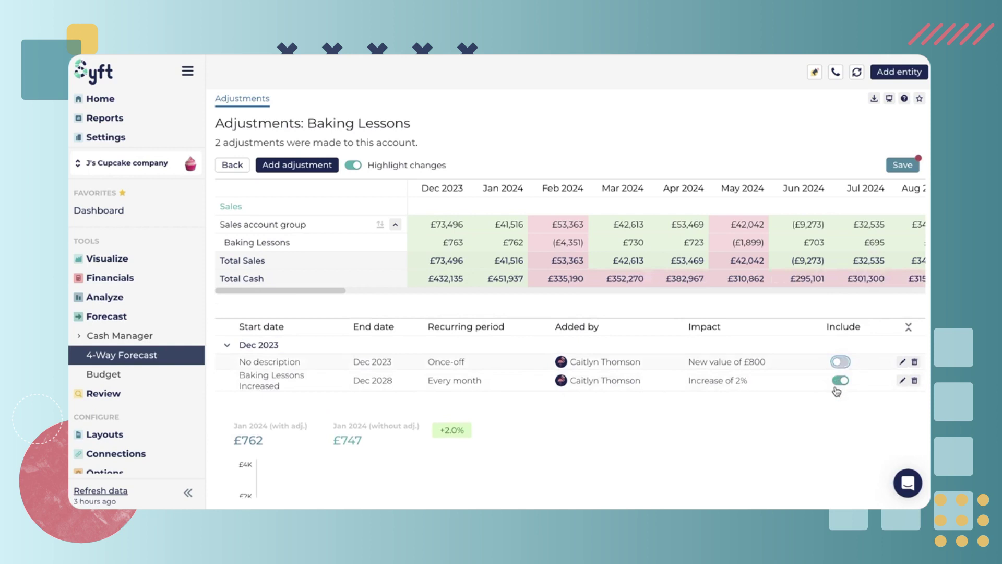
pyautogui.click(841, 381)
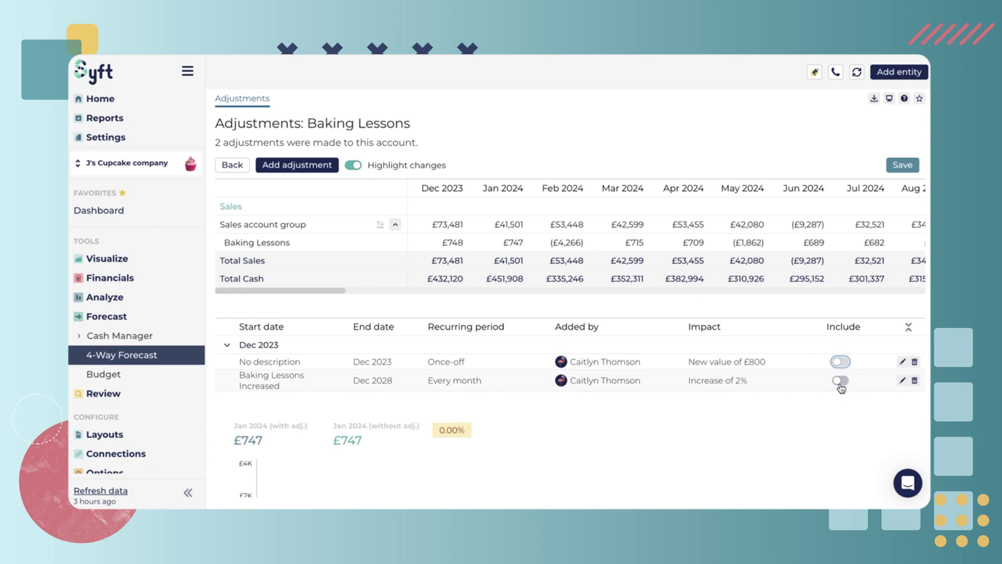
pyautogui.click(841, 381)
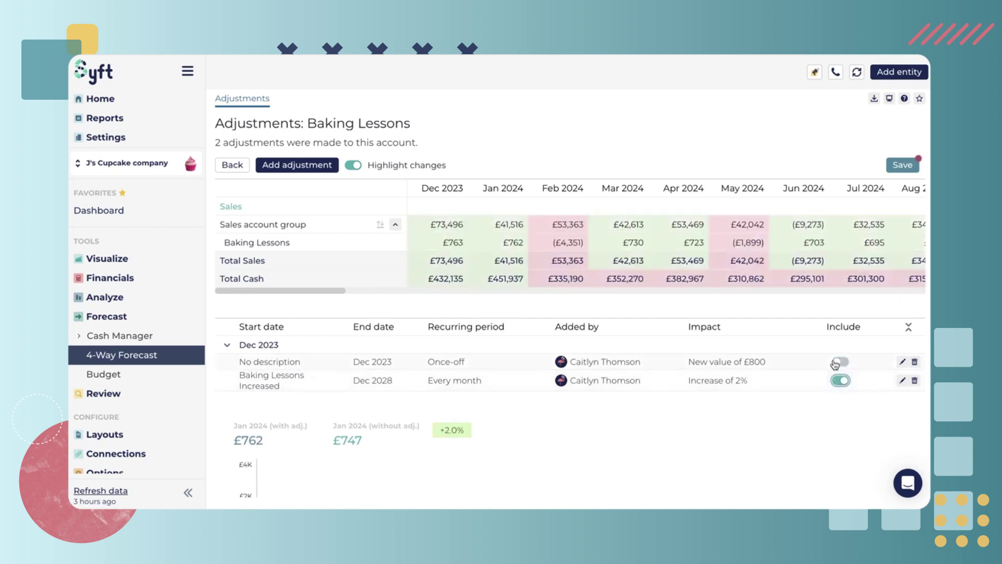
pyautogui.click(836, 363)
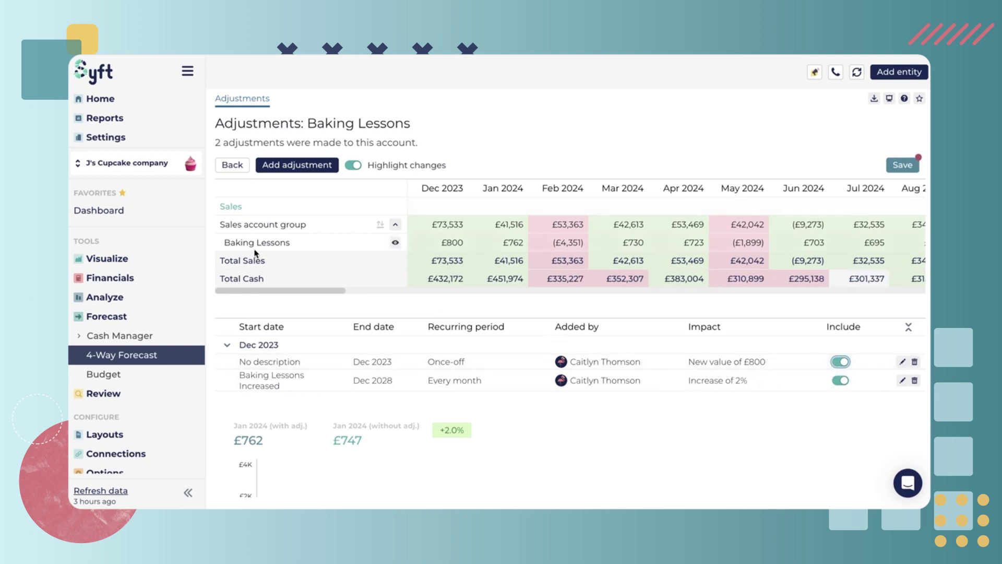
# Return to the forecast's profit and loss, save the changes and open the balance sheet
pyautogui.click(231, 166)
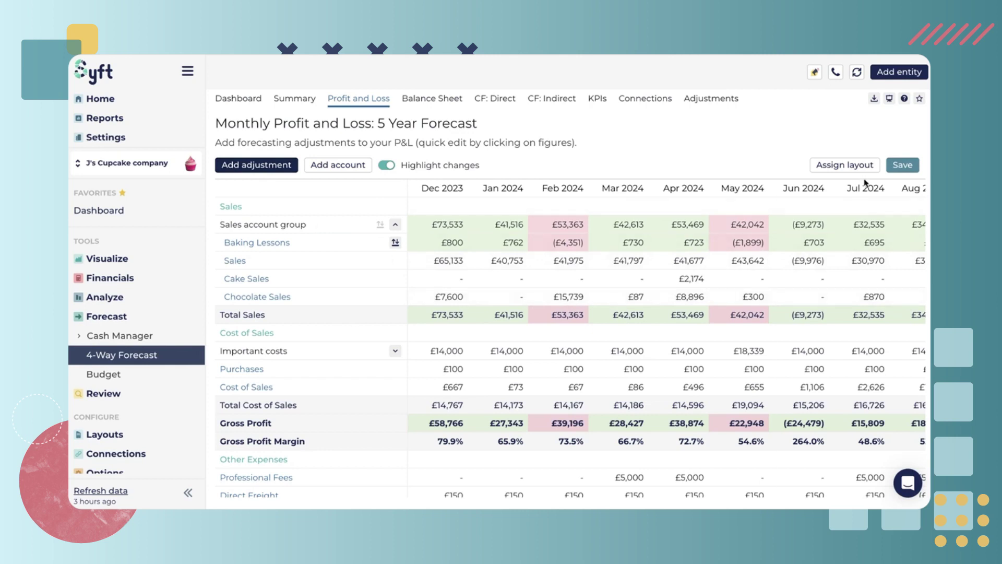
pyautogui.click(892, 167)
pyautogui.scroll(-1, 586, 183)
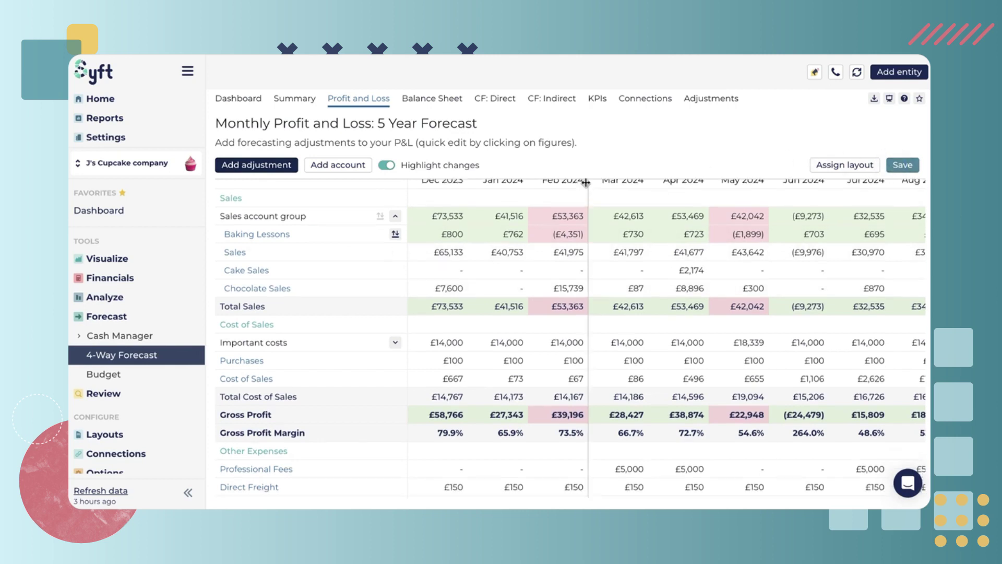
pyautogui.scroll(-1, 586, 183)
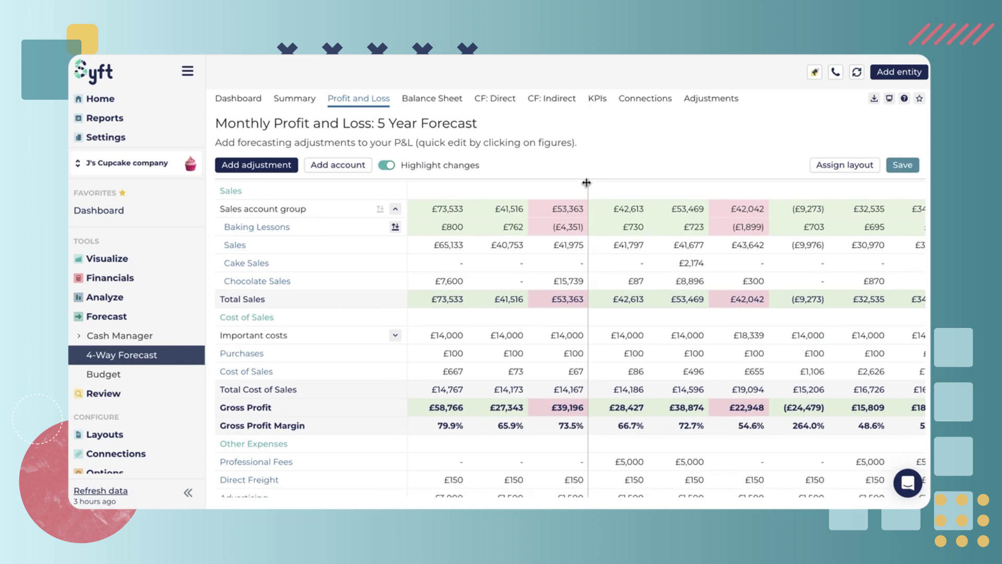
pyautogui.scroll(2, 586, 183)
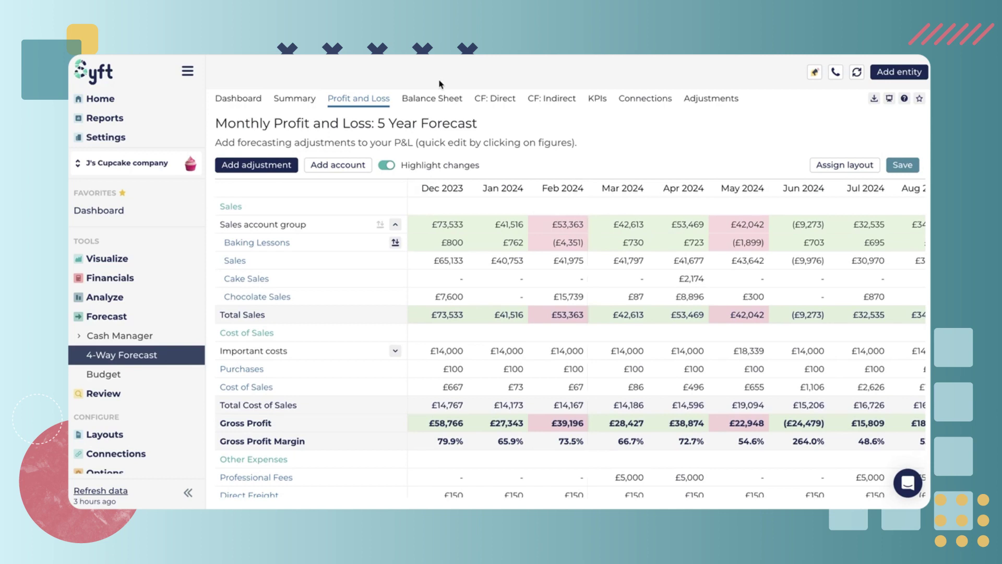
pyautogui.click(433, 99)
# Open the Dec 2023 Sales figure in the profit and loss for editing
pyautogui.click(448, 261)
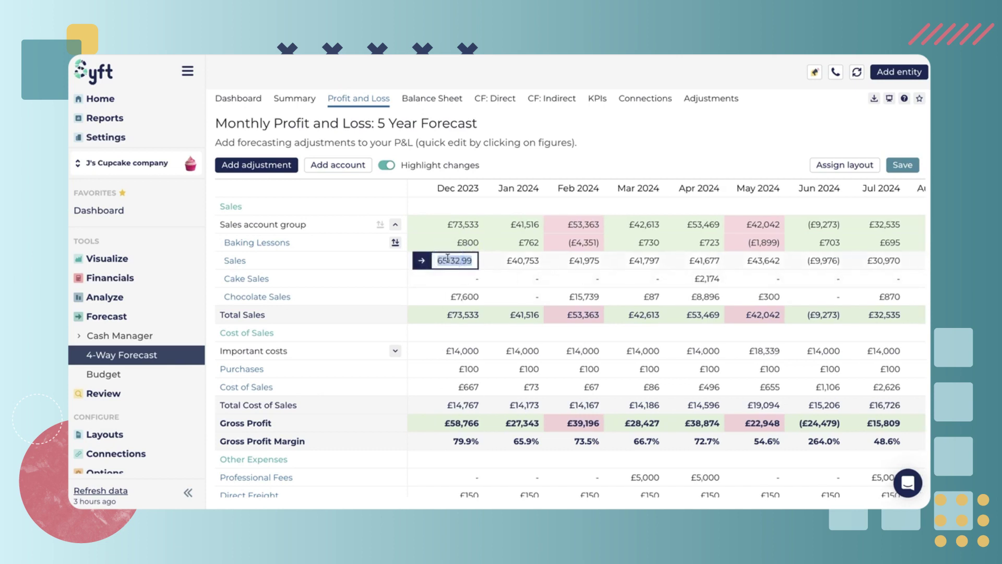